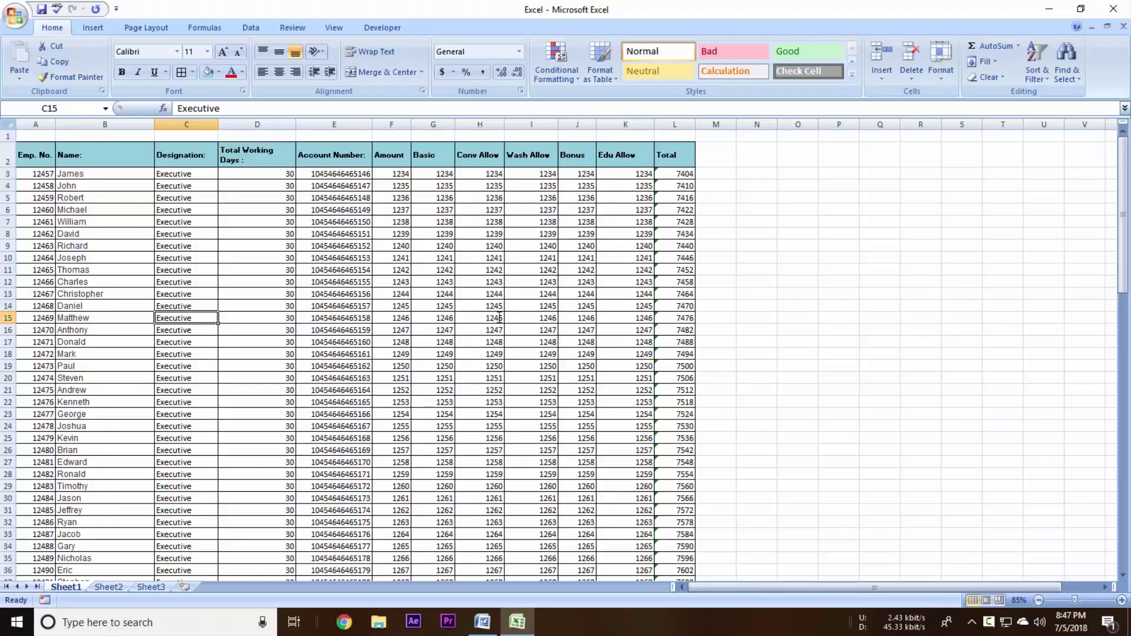
Step: Select the header and employee rows of the Excel pay table to review them, then deselect
mouse_move(45, 155)
left_mouse_down()
mouse_move(531, 245)
mouse_move(688, 600)
mouse_move(687, 591)
left_mouse_up()
scroll(414, 388, "up", 1)
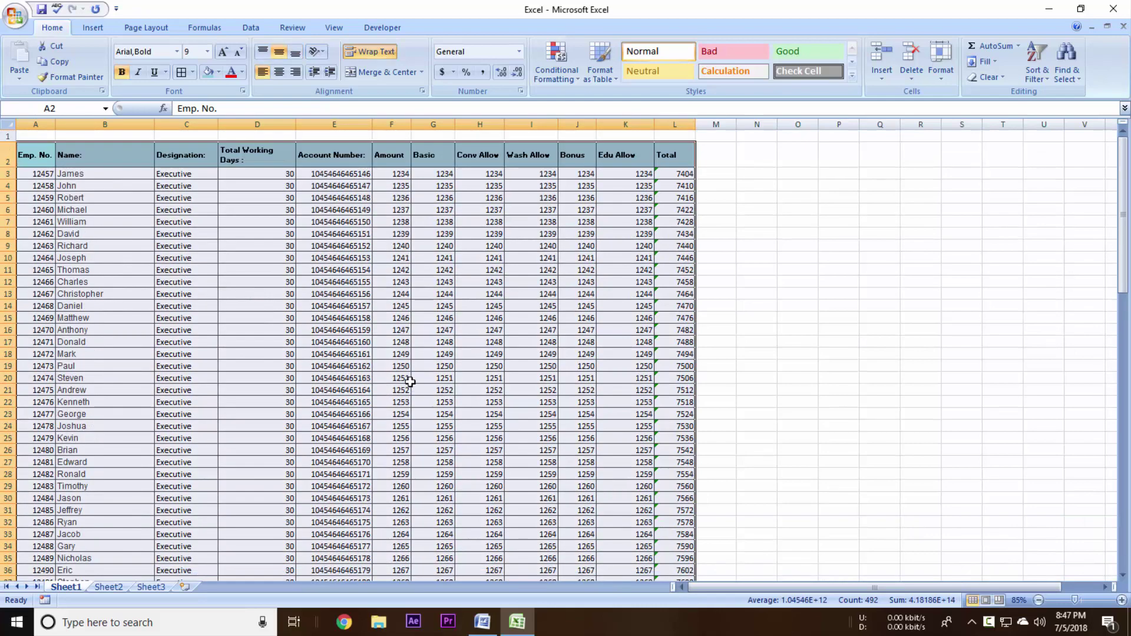
left_click(257, 223)
left_click_drag(33, 159, 528, 297)
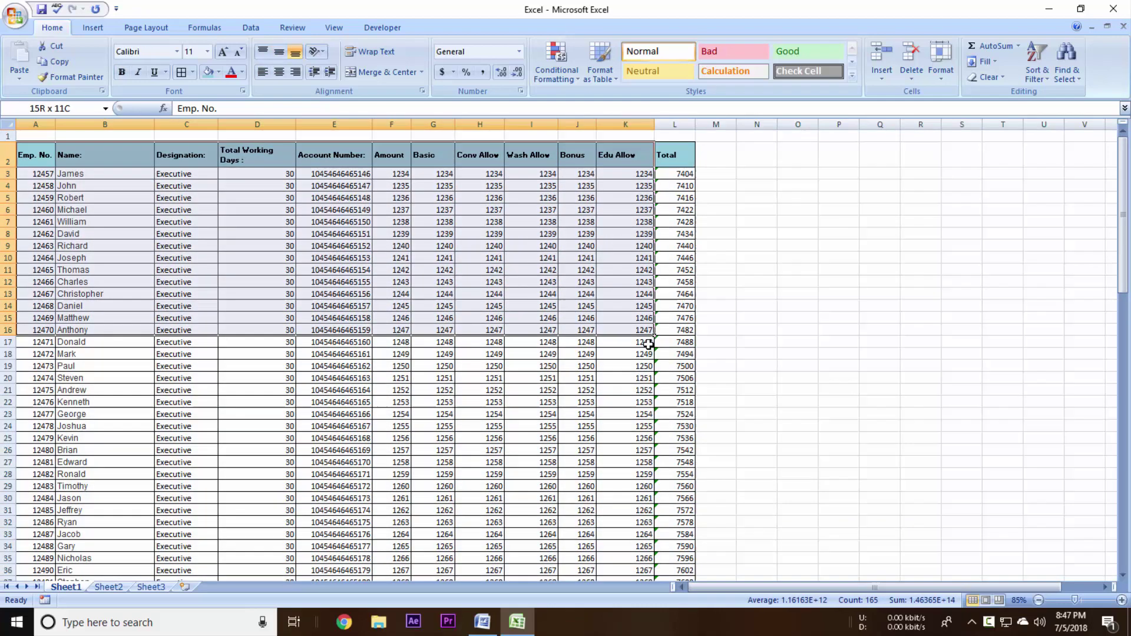
left_click(459, 267)
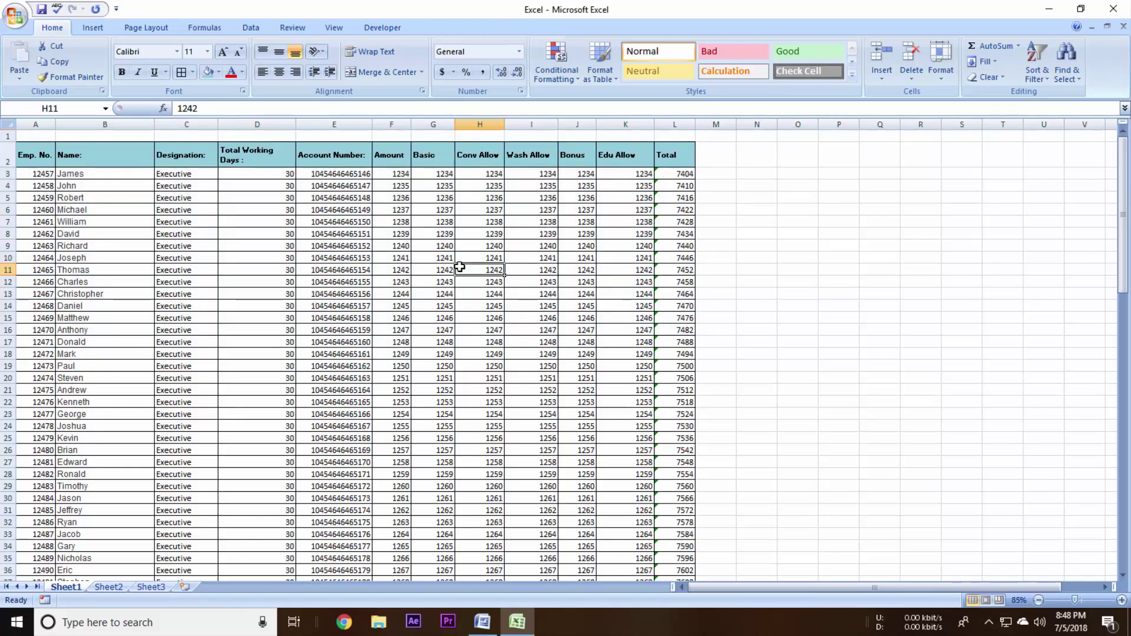
Step: Switch to the Word payslip template and select its table to review it
key("alt+Tab")
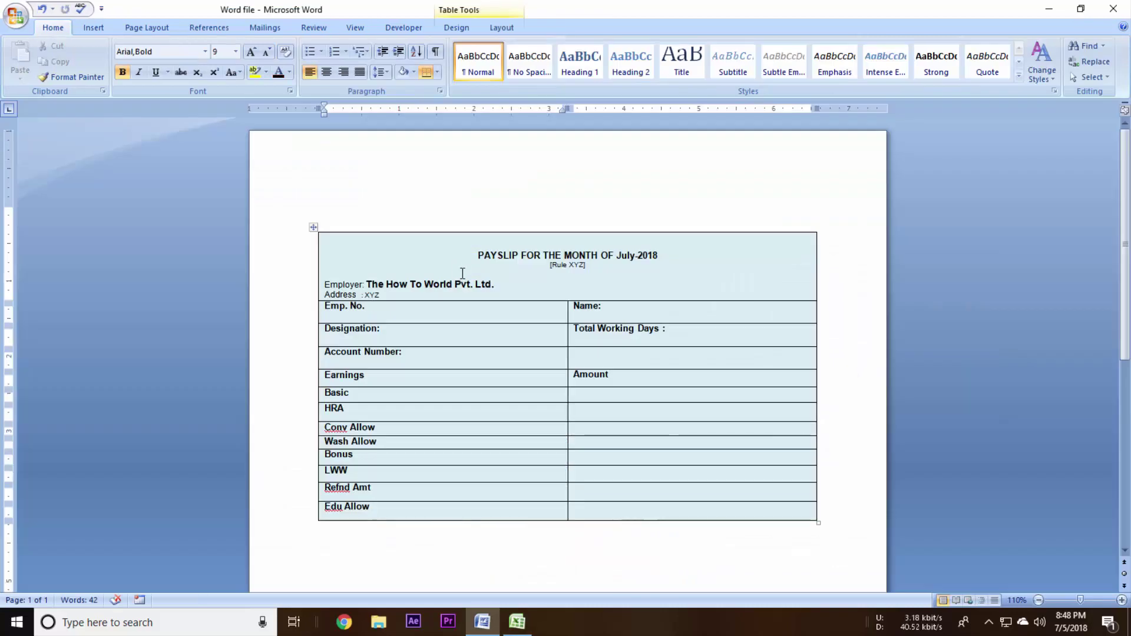
left_click_drag(375, 257, 716, 518)
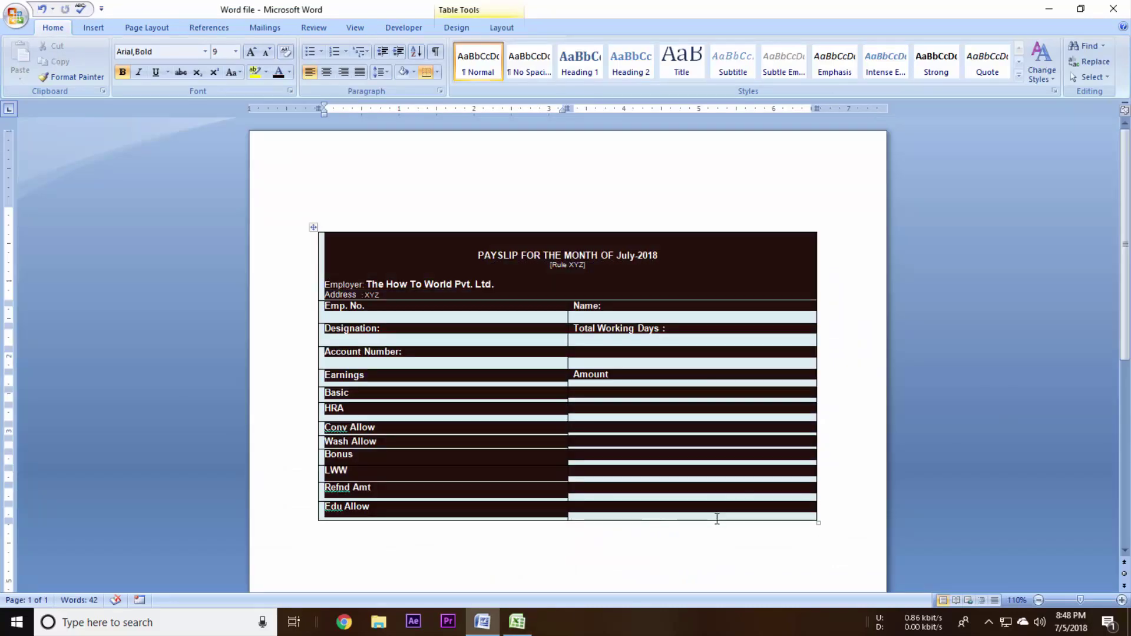
left_click(461, 326)
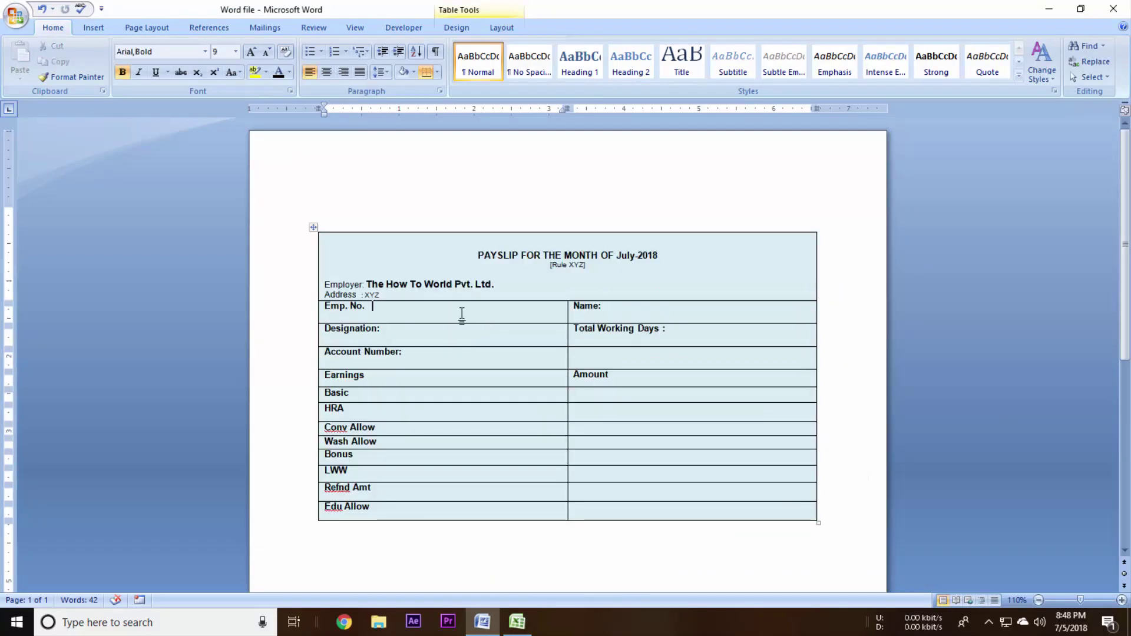
Step: Use Sheet1 of the Excel salary workbook as the existing mail merge recipient list
left_click(265, 28)
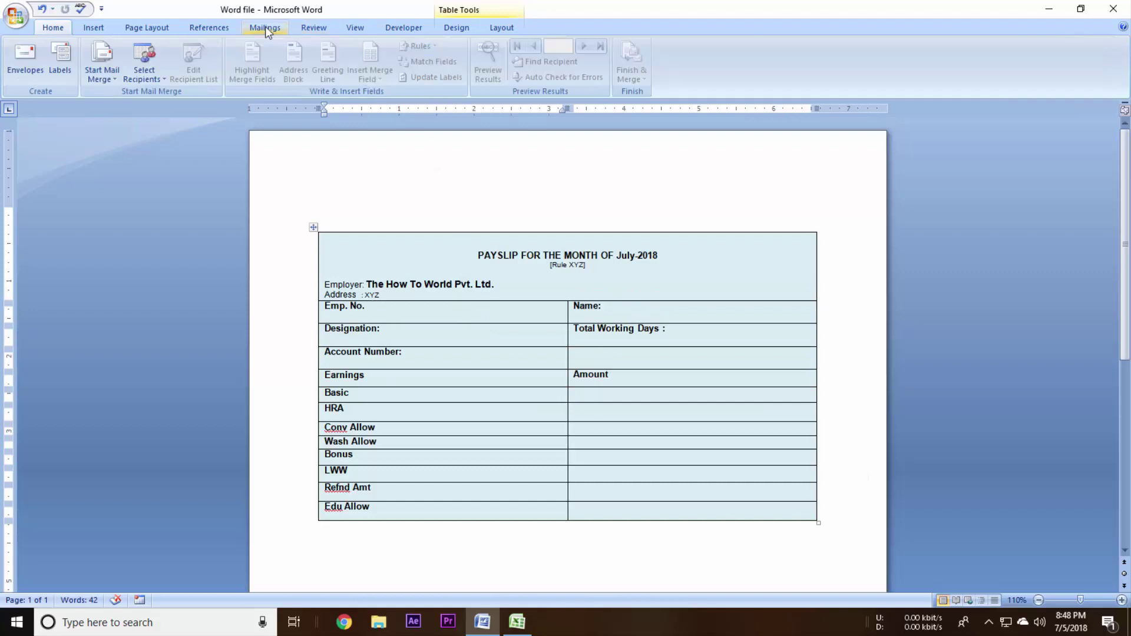
left_click(156, 81)
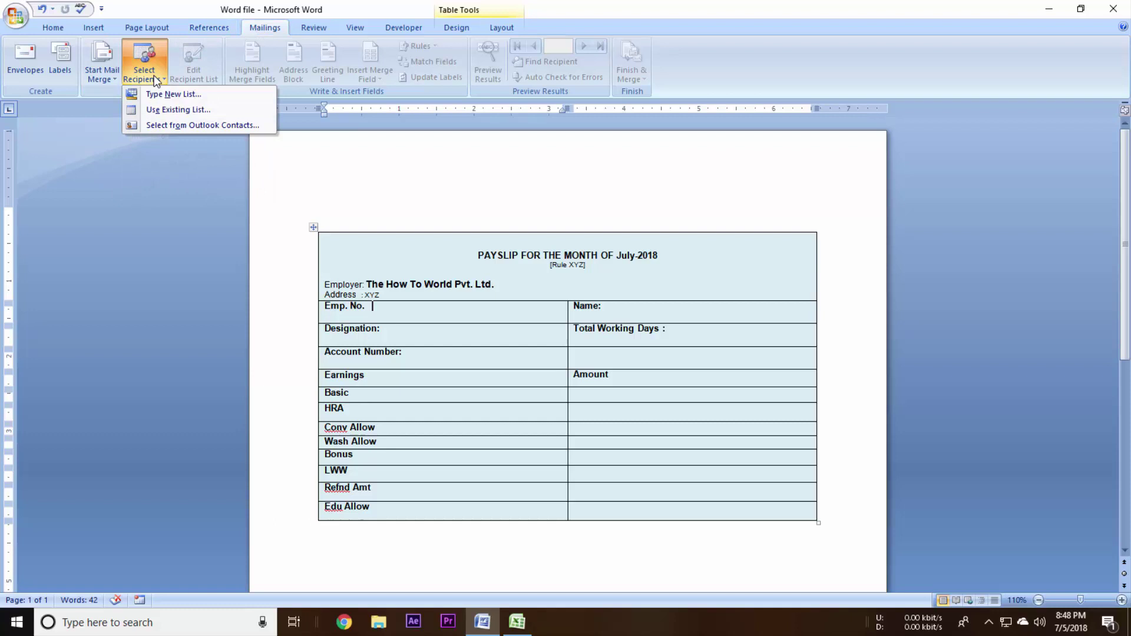
left_click(163, 108)
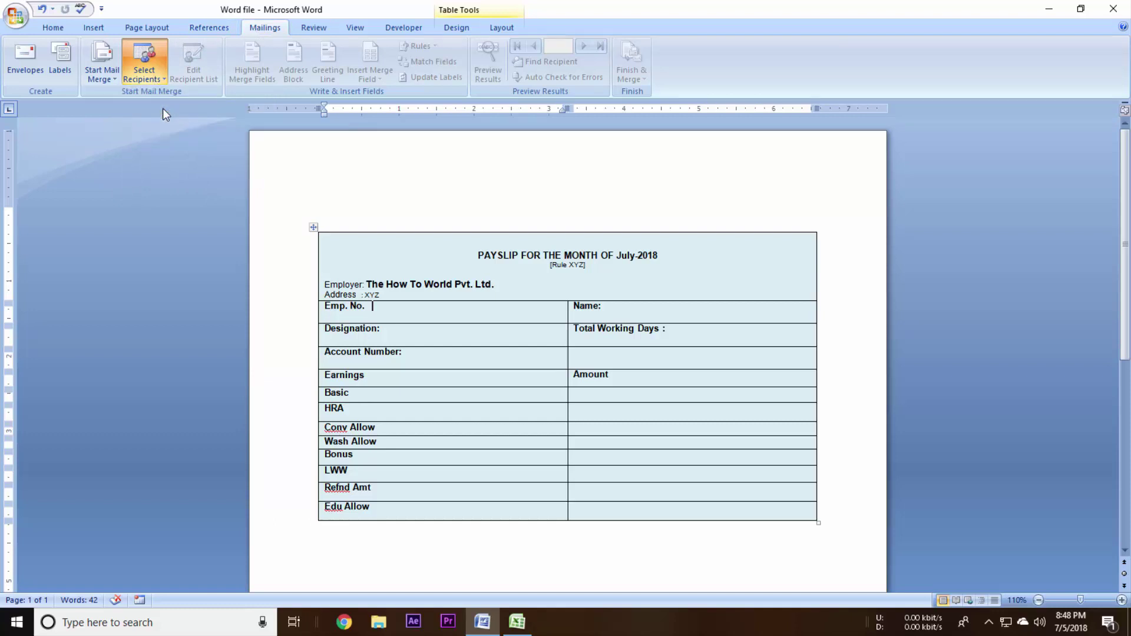
left_click(165, 102)
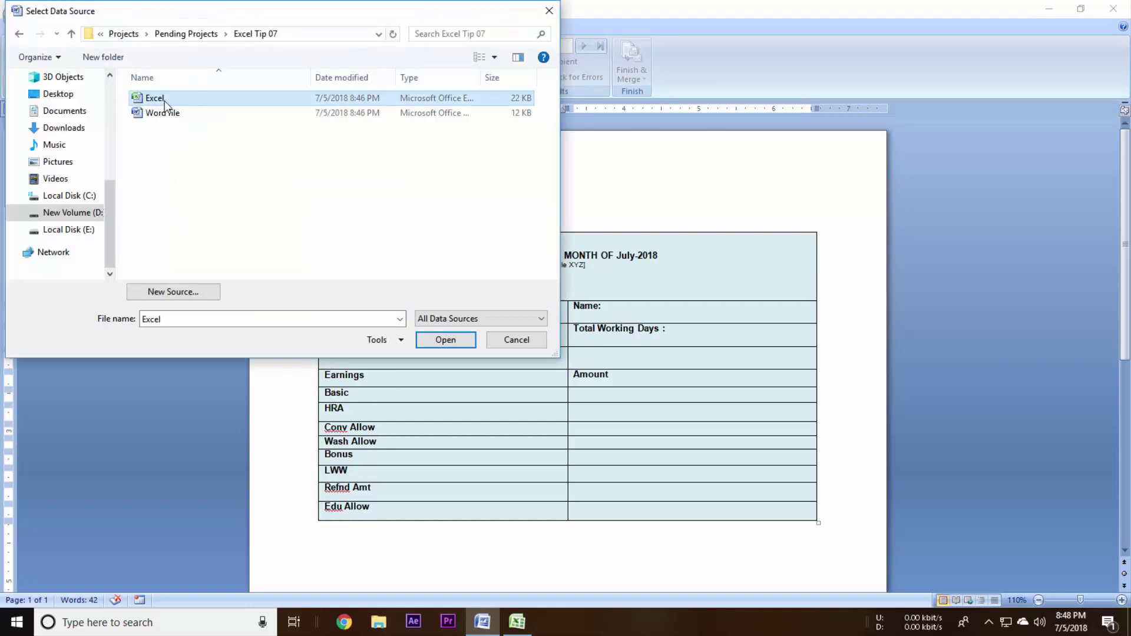
left_click(424, 339)
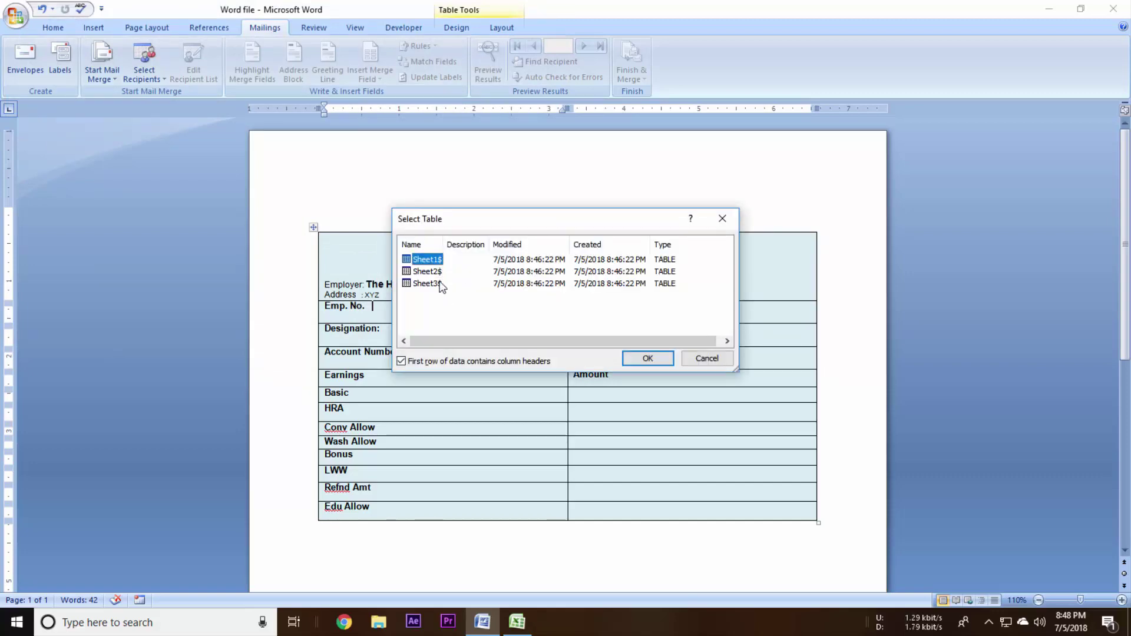
key("alt+Tab")
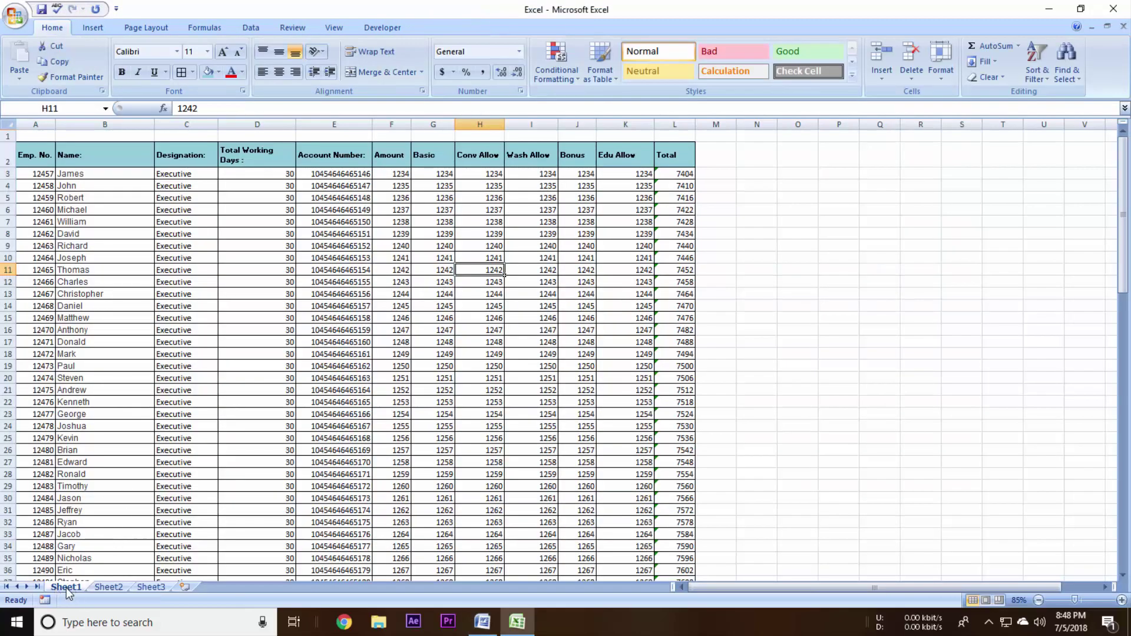
key("alt+Tab")
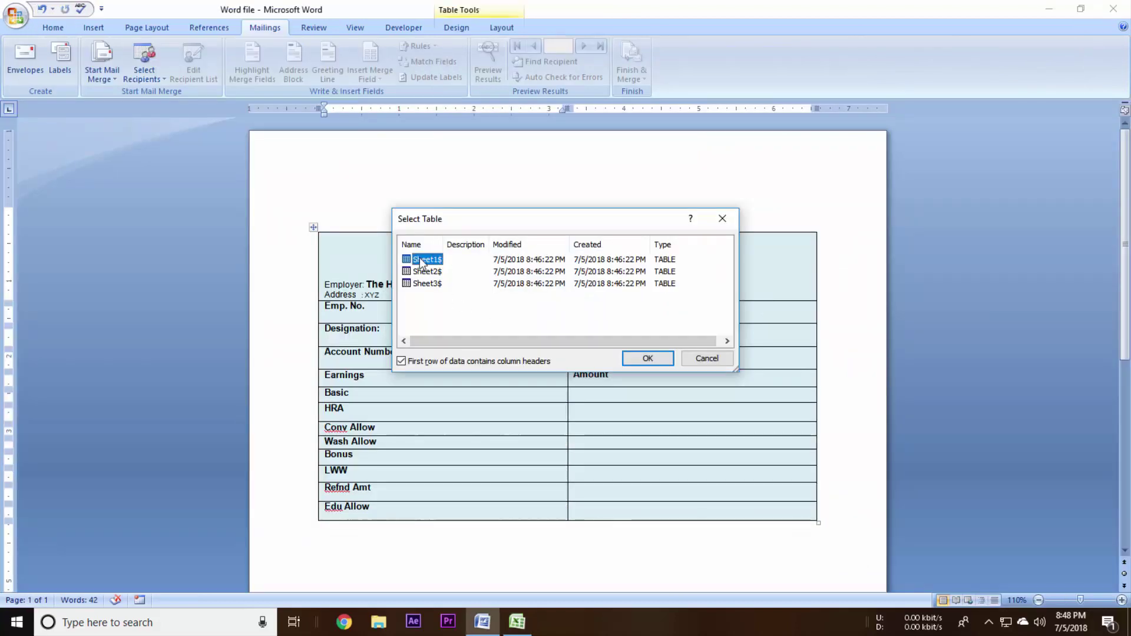
left_click(645, 358)
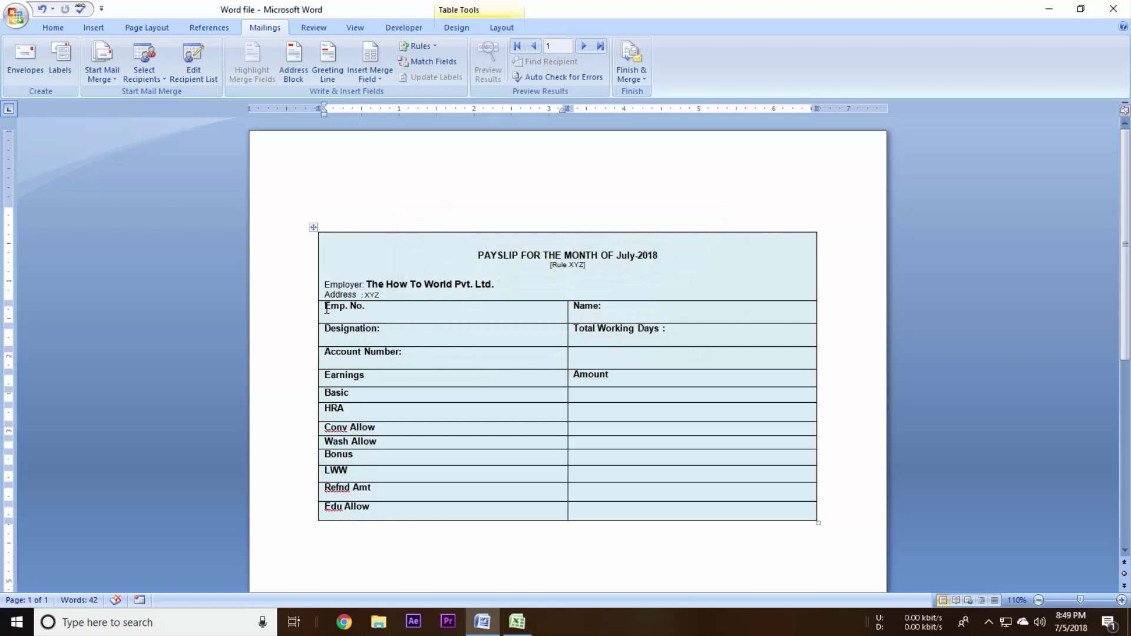
Step: Insert the Emp_No, Name and Designation merge fields into their matching payslip cells
left_click(372, 307)
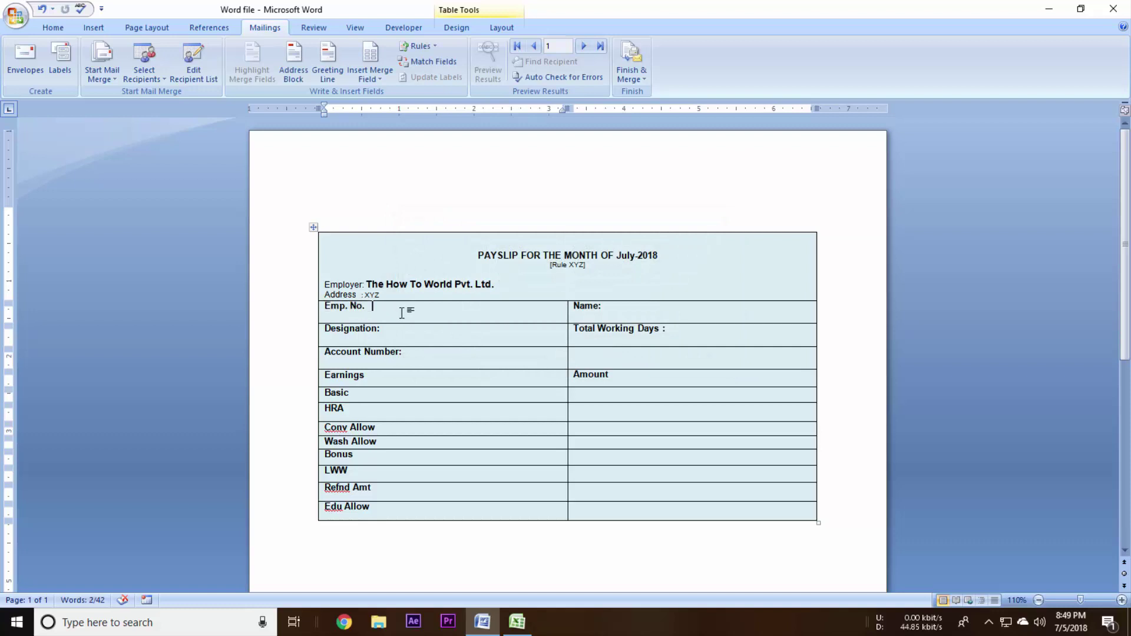
left_click(377, 78)
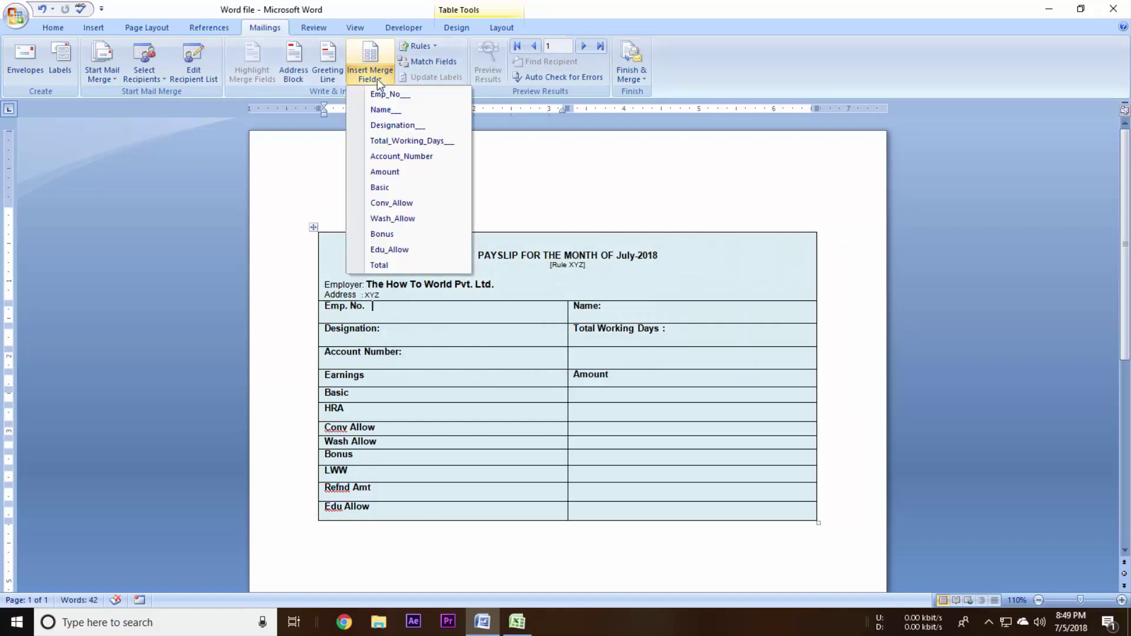
left_click(395, 102)
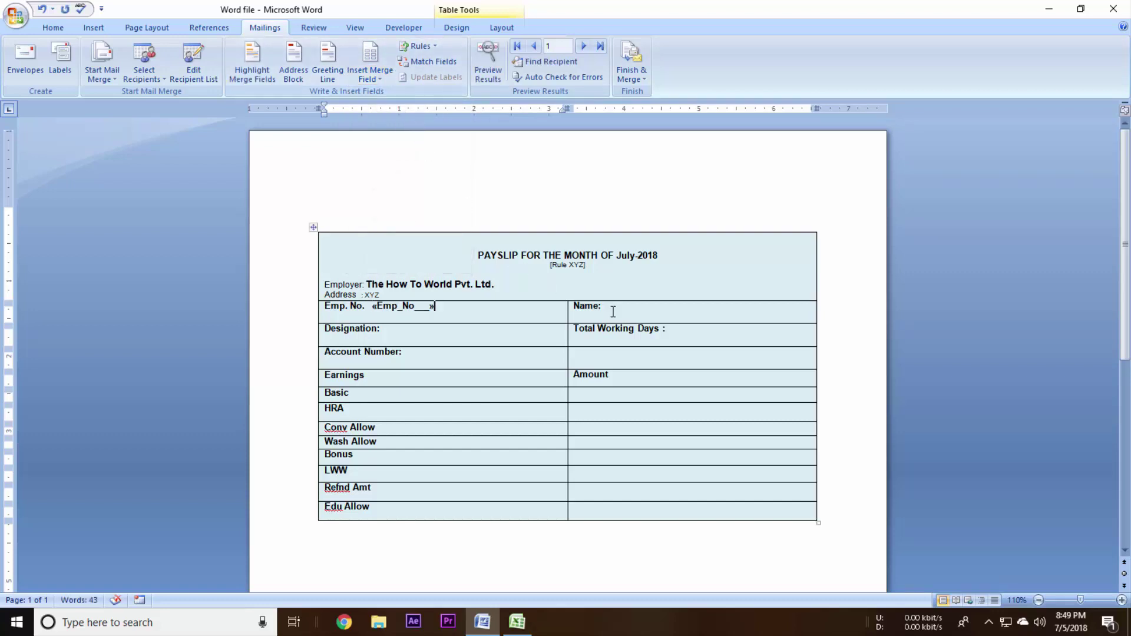
left_click(613, 310)
left_click(384, 79)
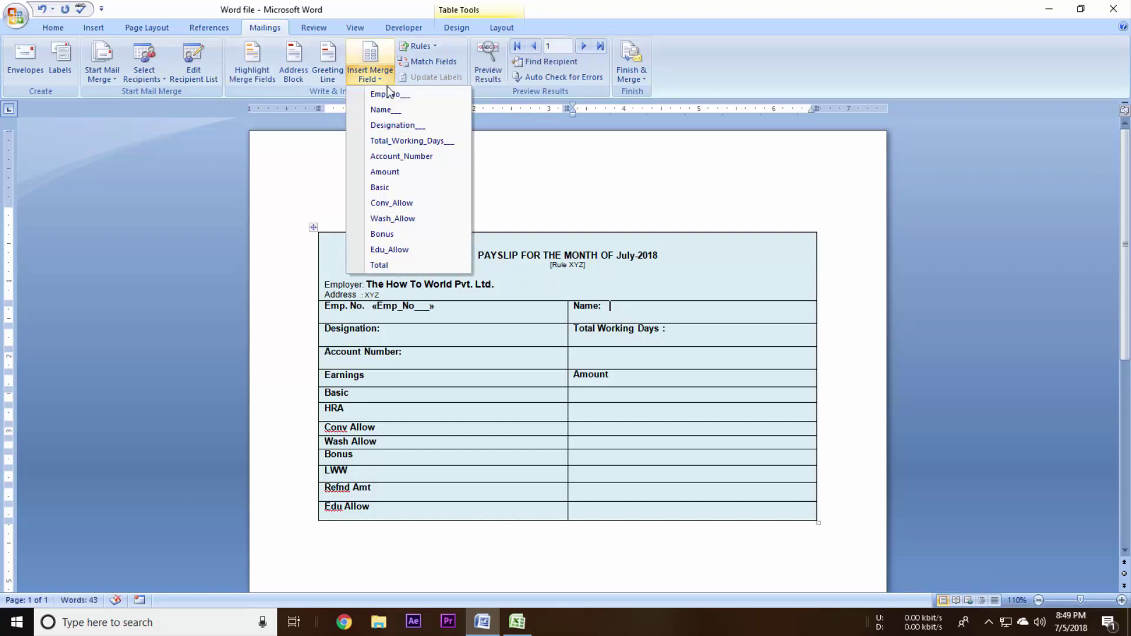
left_click(405, 109)
left_click(434, 327)
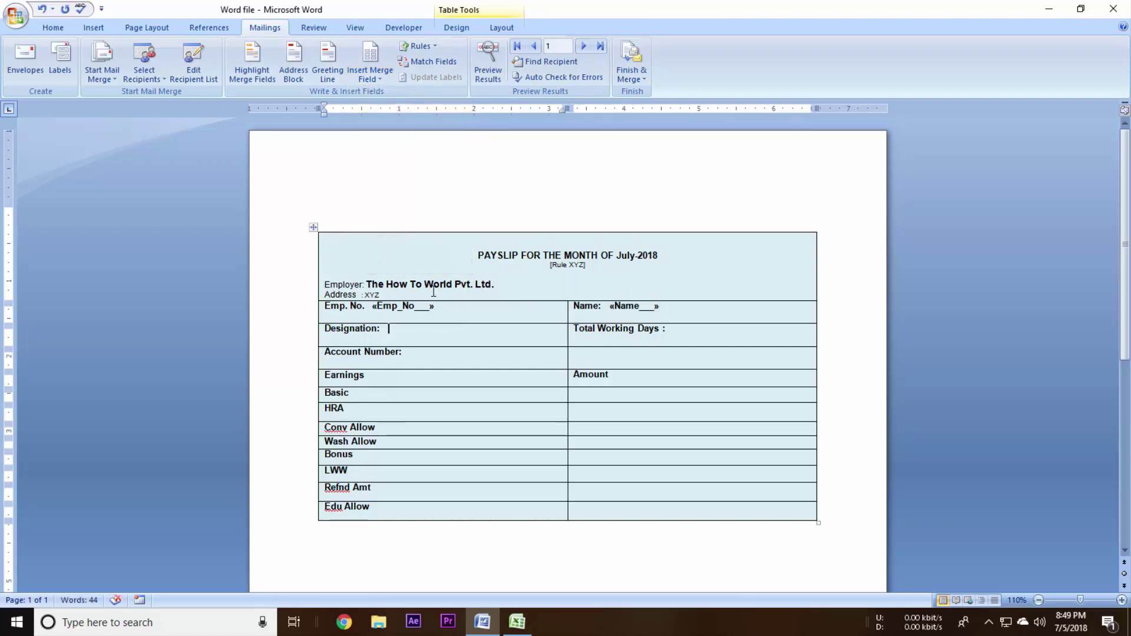
left_click(383, 79)
left_click(407, 124)
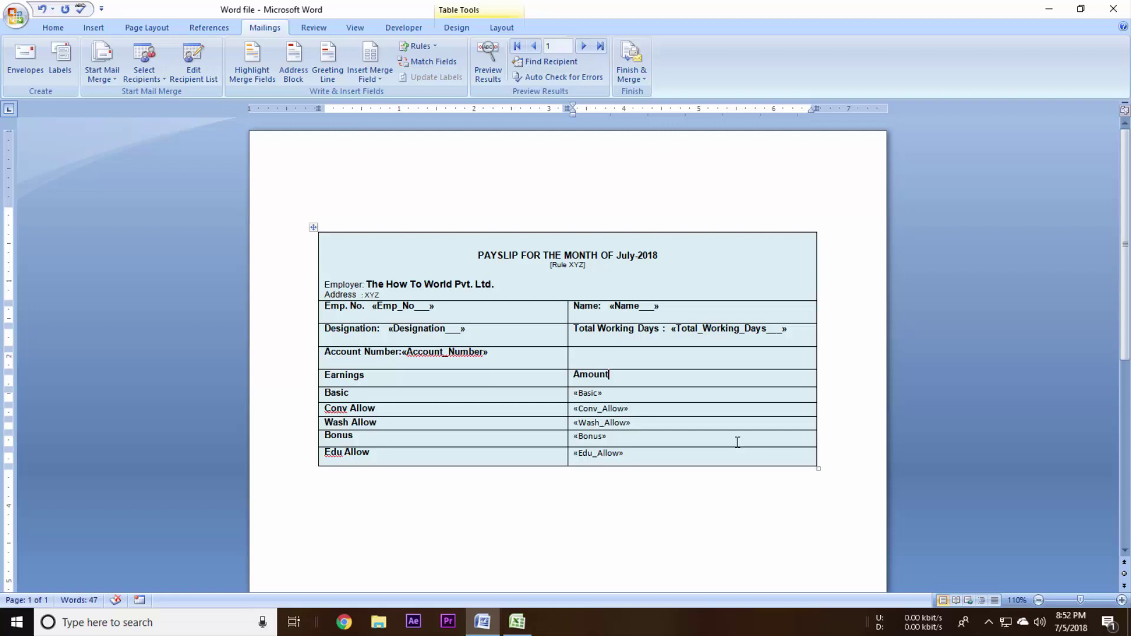
Step: Preview the merged employee data and advance to record 7, Richard's payslip
left_click(483, 76)
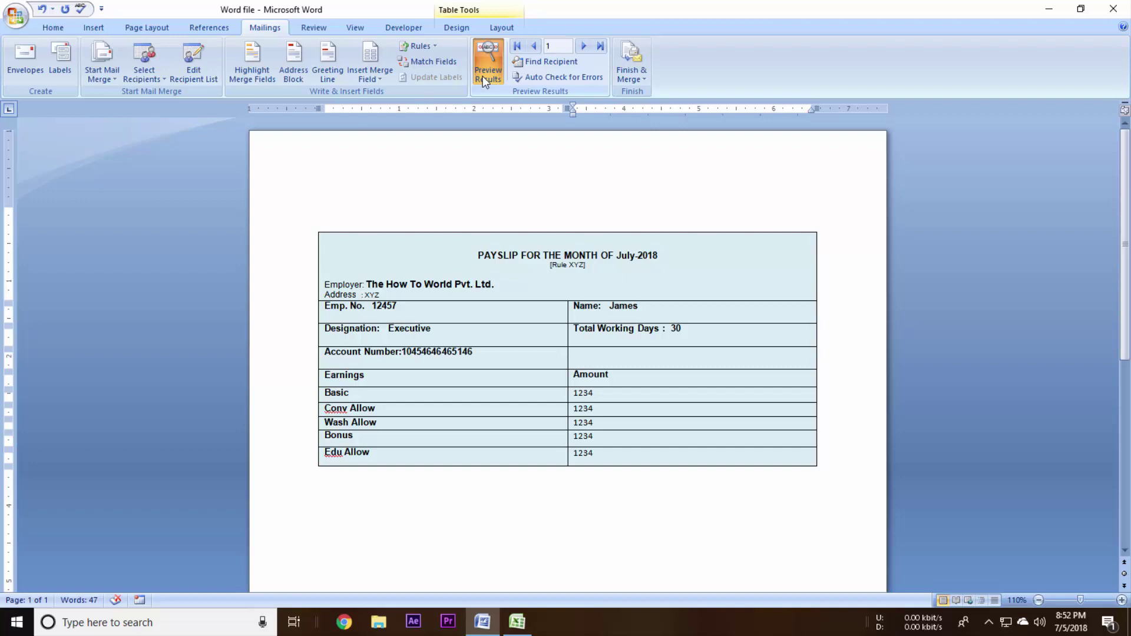
left_click(586, 46)
left_click(585, 45)
left_click(584, 45)
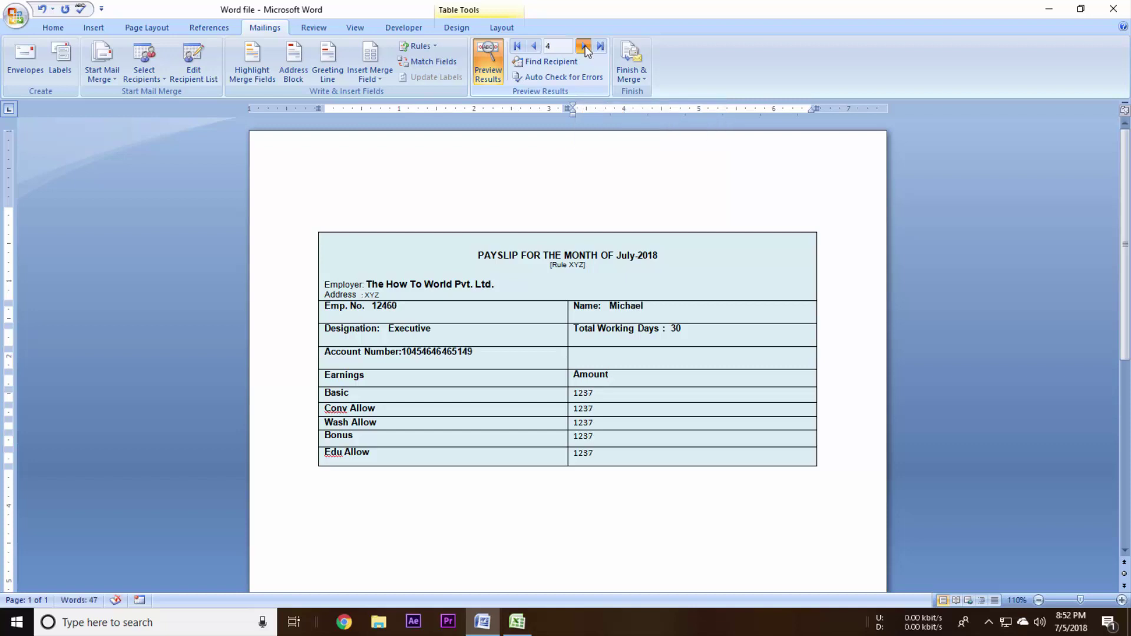
left_click(585, 45)
left_click(585, 44)
left_click(584, 46)
Step: Merge all records into a new document of individual payslips via Edit Individual Documents
left_click(632, 75)
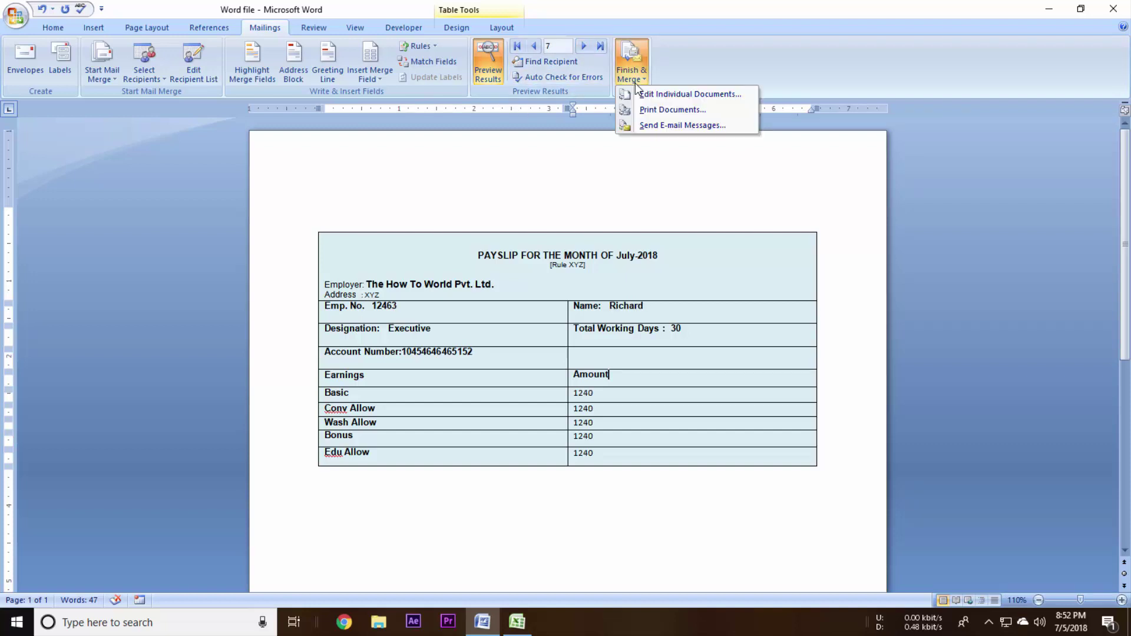
left_click(635, 82)
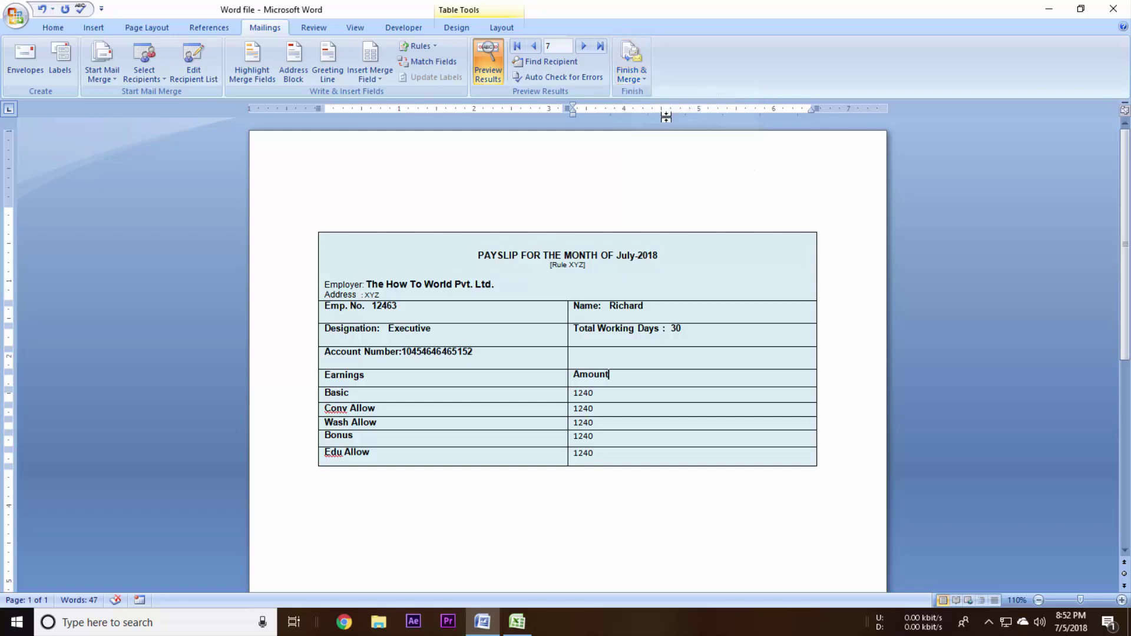
left_click(635, 81)
left_click(659, 96)
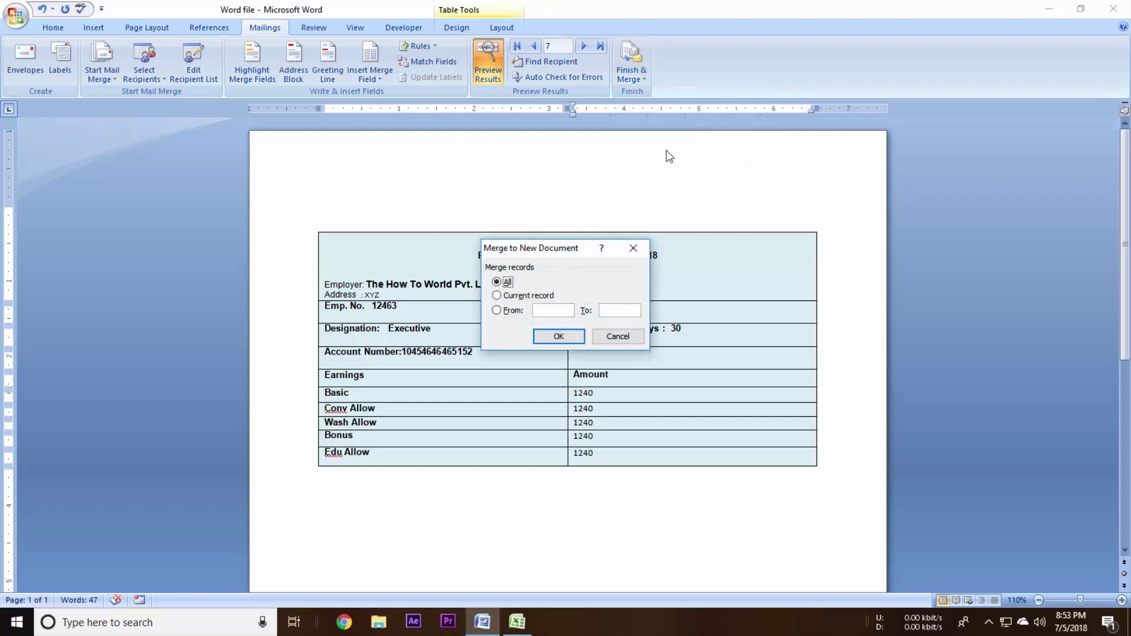
left_click(551, 337)
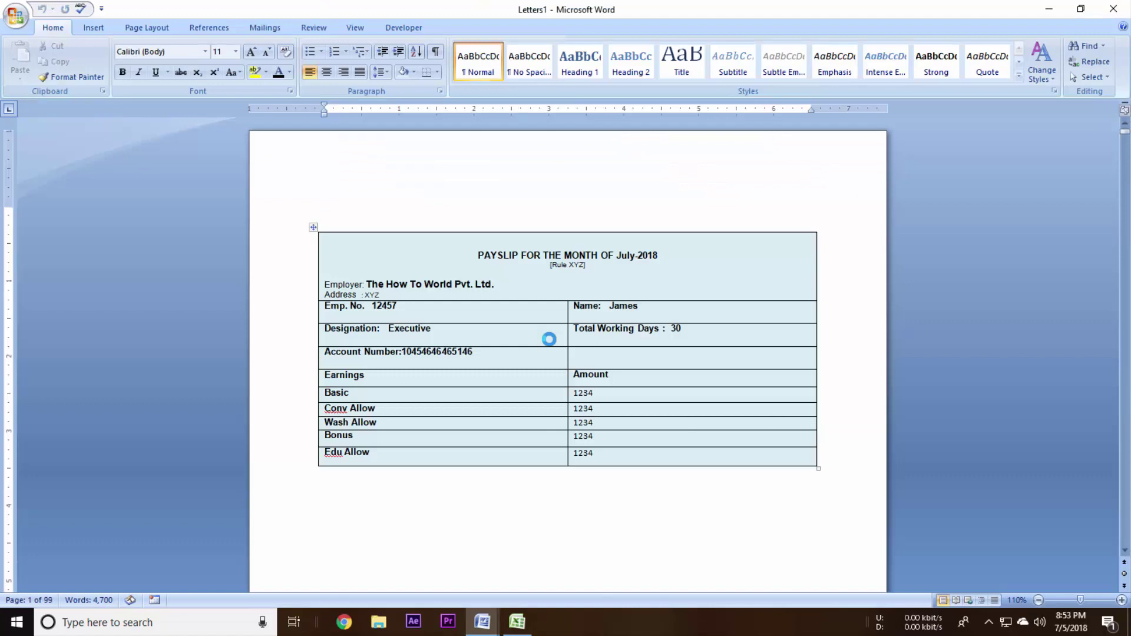
scroll(550, 350, "down", 10)
scroll(554, 364, "down", 10)
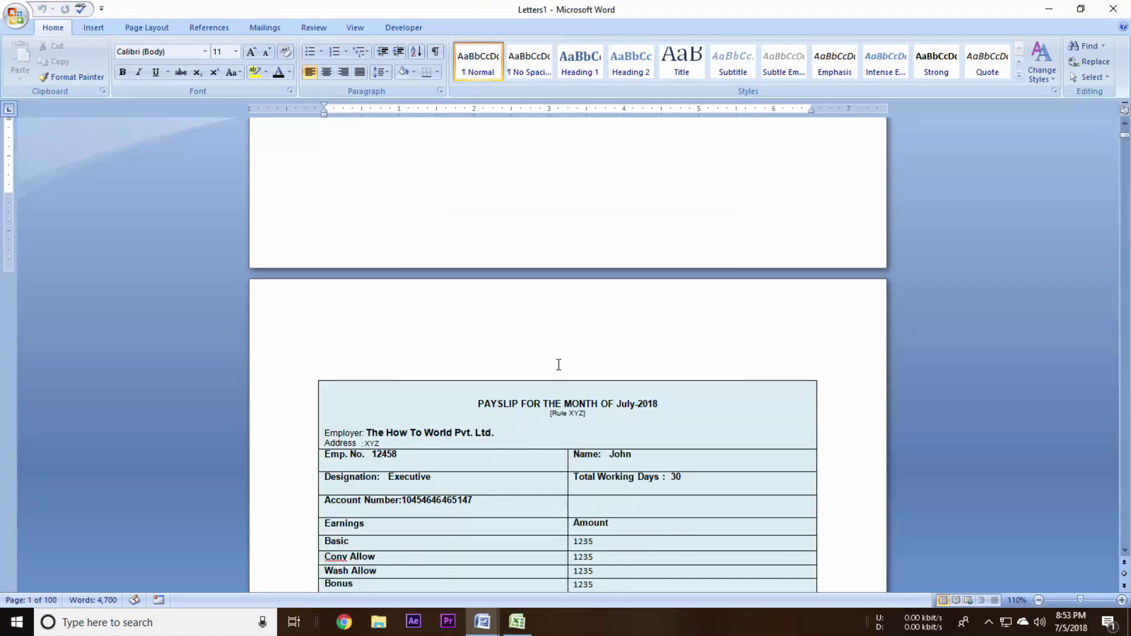
scroll(558, 368, "down", 10)
scroll(565, 370, "down", 10)
scroll(581, 369, "down", 10)
scroll(582, 362, "down", 10)
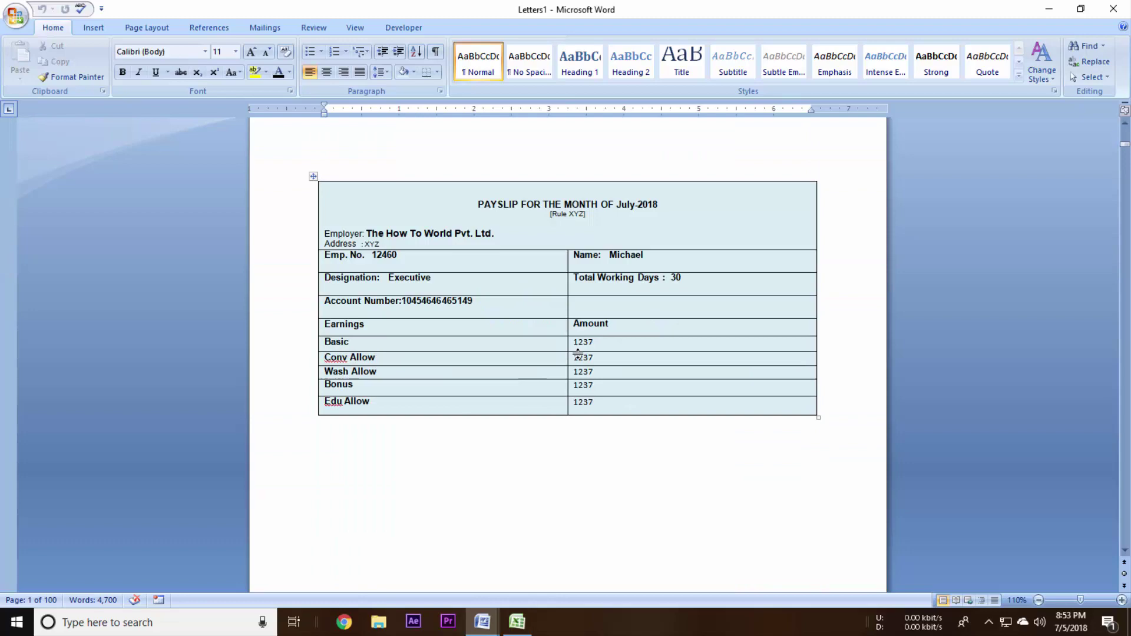
scroll(577, 336, "down", 10)
scroll(575, 326, "down", 10)
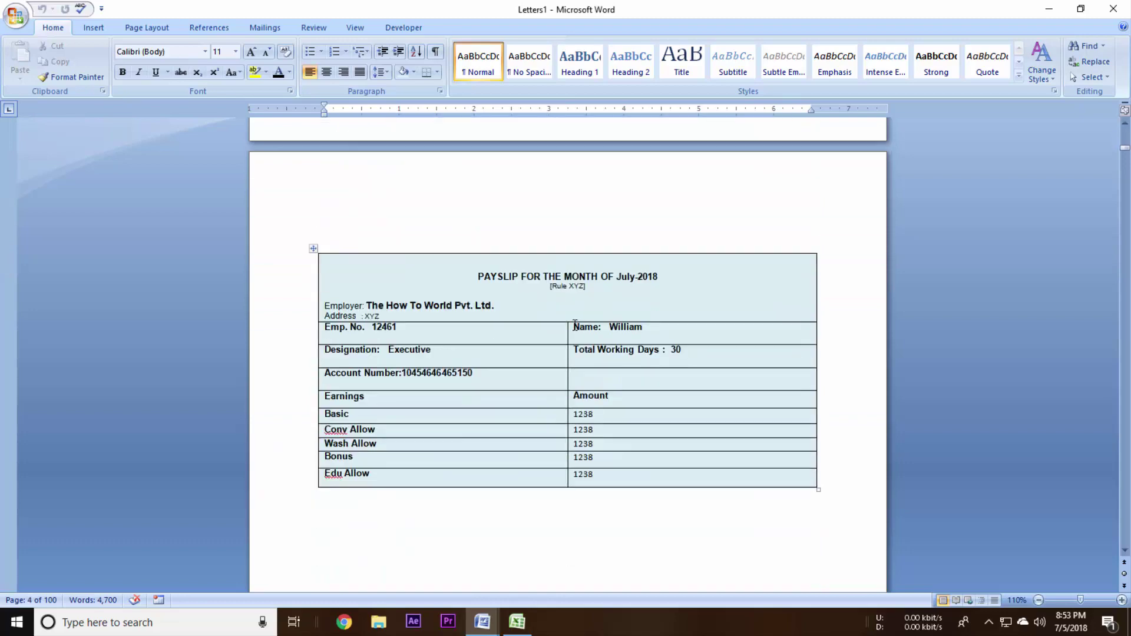